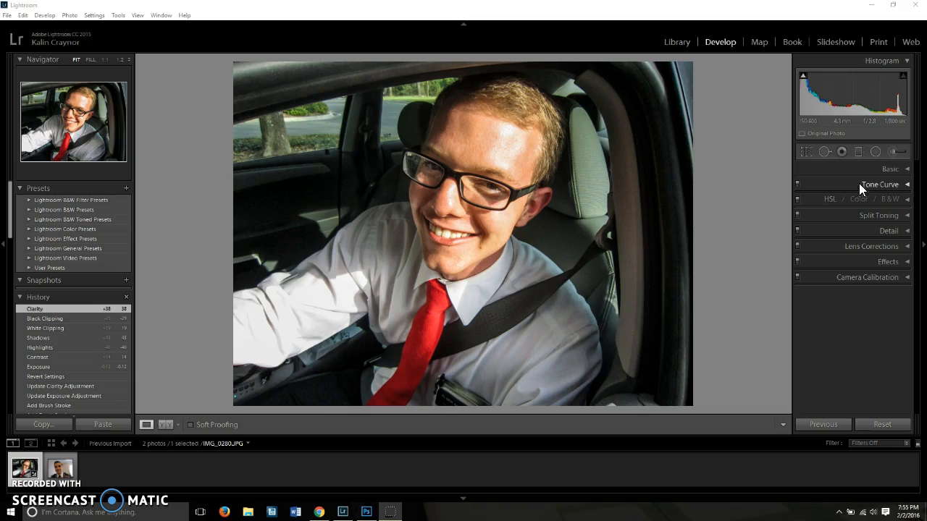
# Paint an Adjustment Brush mask with the Soften Skin effect over the forehead, cheeks and chin, reducing the brush size to 3 and 2.
pyautogui.click(890, 172)
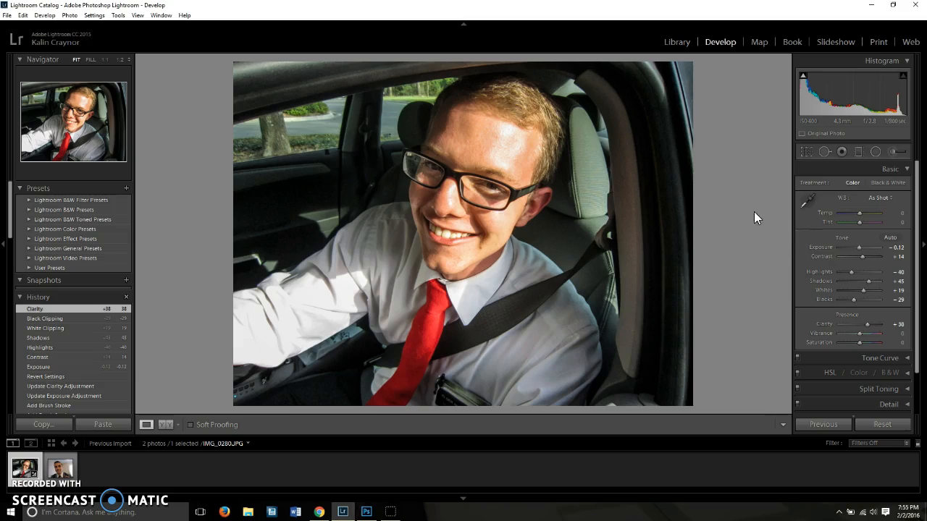
pyautogui.click(894, 152)
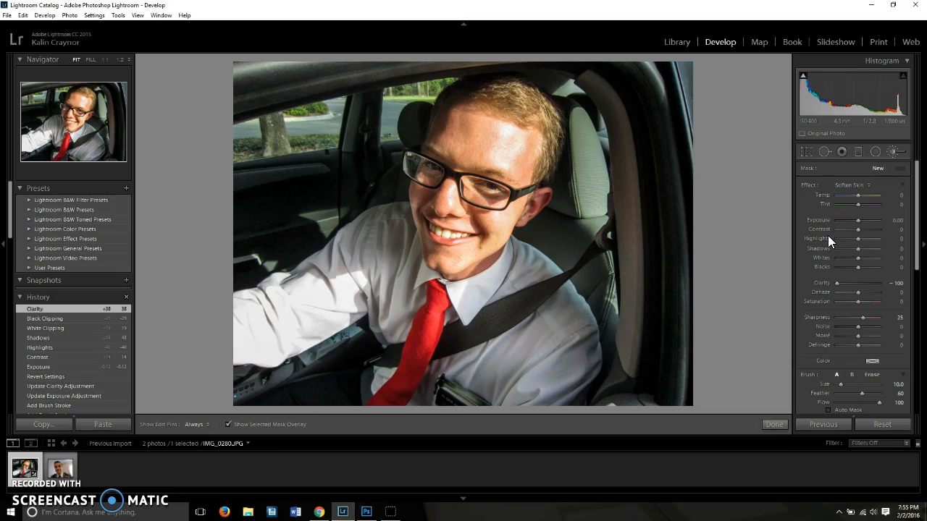
pyautogui.click(859, 186)
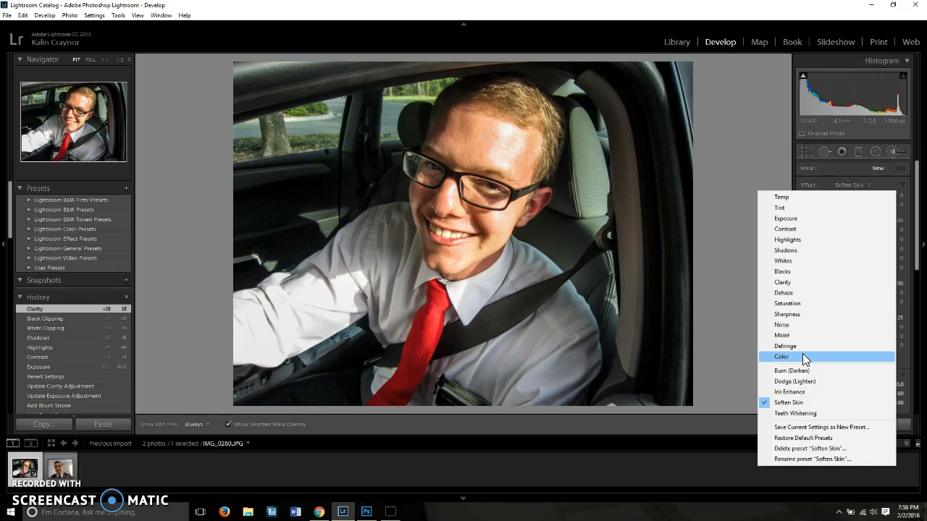
pyautogui.click(809, 405)
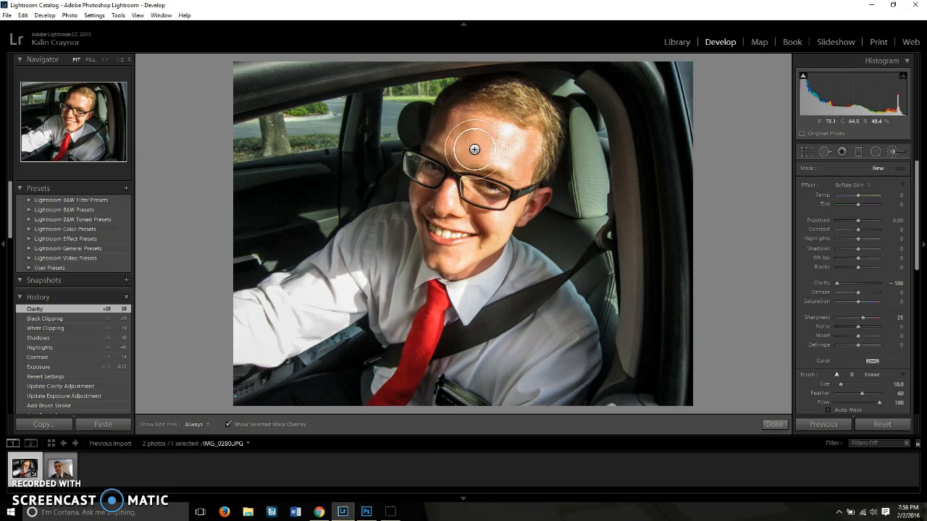
pyautogui.moveTo(502, 149)
pyautogui.mouseDown()
pyautogui.moveTo(455, 137)
pyautogui.moveTo(484, 146)
pyautogui.moveTo(532, 144)
pyautogui.moveTo(444, 116)
pyautogui.moveTo(438, 125)
pyautogui.moveTo(436, 139)
pyautogui.moveTo(508, 158)
pyautogui.moveTo(521, 175)
pyautogui.moveTo(527, 148)
pyautogui.moveTo(527, 176)
pyautogui.moveTo(498, 160)
pyautogui.mouseUp()
pyautogui.scroll(-5, 509, 147)
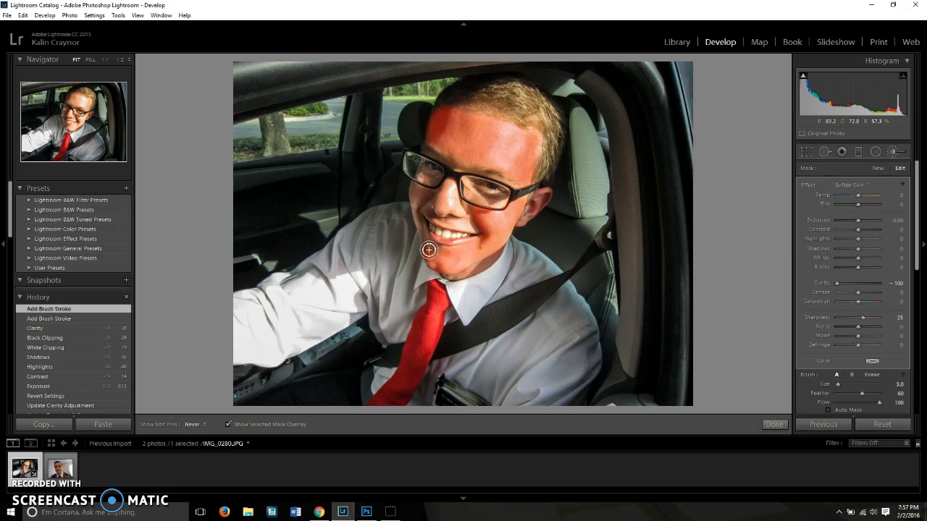
pyautogui.moveTo(438, 249); pyautogui.dragTo(428, 241)
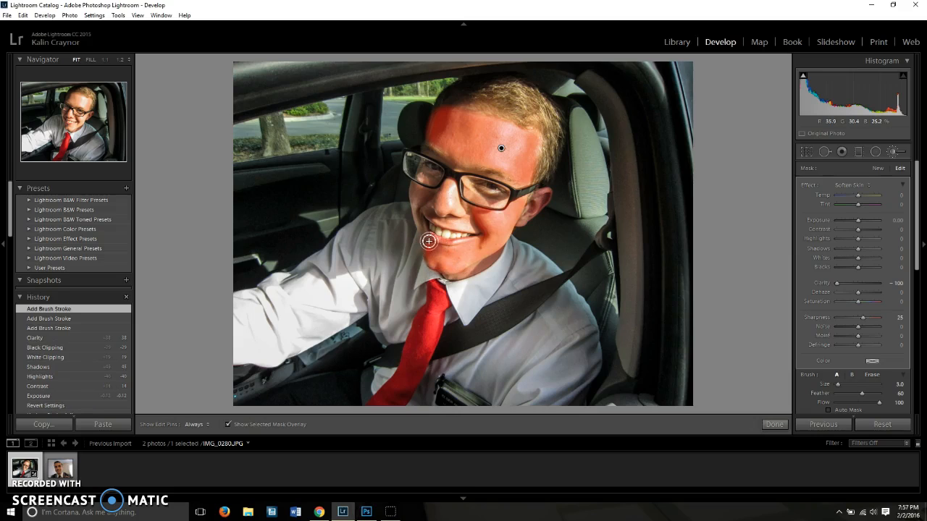
pyautogui.press('h')
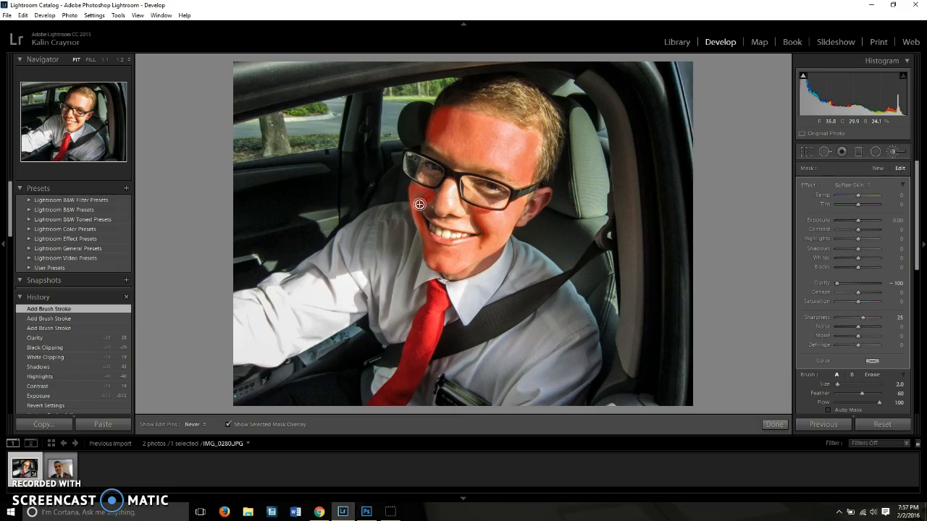
pyautogui.click(416, 208)
pyautogui.press('h')
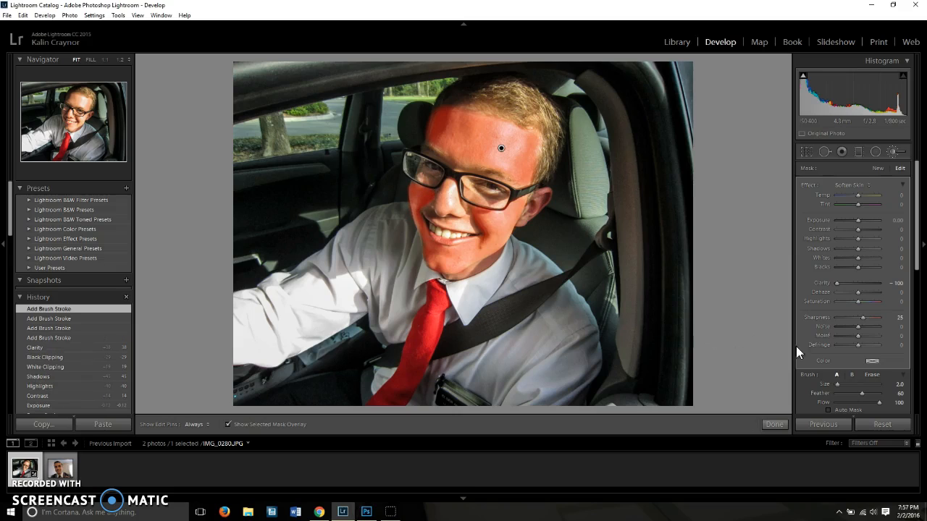
# Set the brush feather to 49 and extend the skin mask over the upper lip, nose, forehead edge and chin with a smaller brush.
pyautogui.scroll(-3, 847, 338)
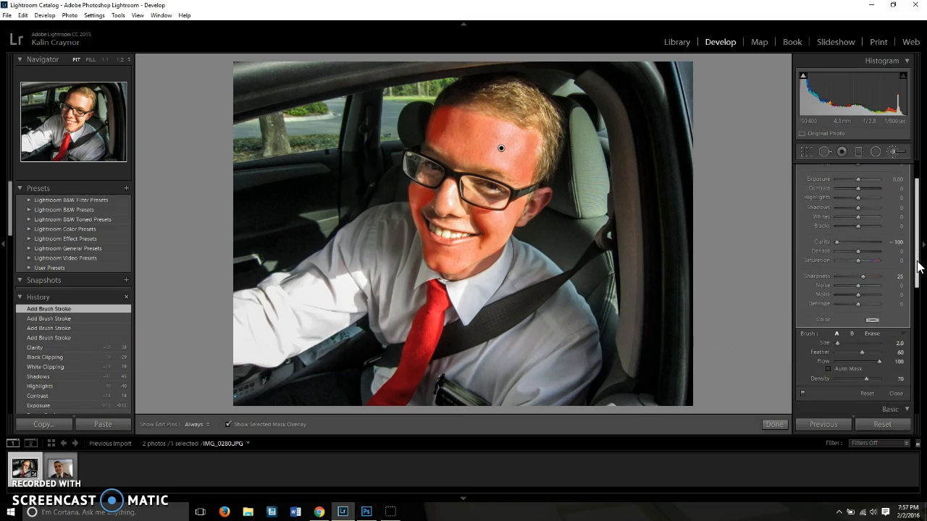
pyautogui.moveTo(838, 342)
pyautogui.mouseDown()
pyautogui.moveTo(866, 353)
pyautogui.moveTo(858, 355)
pyautogui.mouseUp()
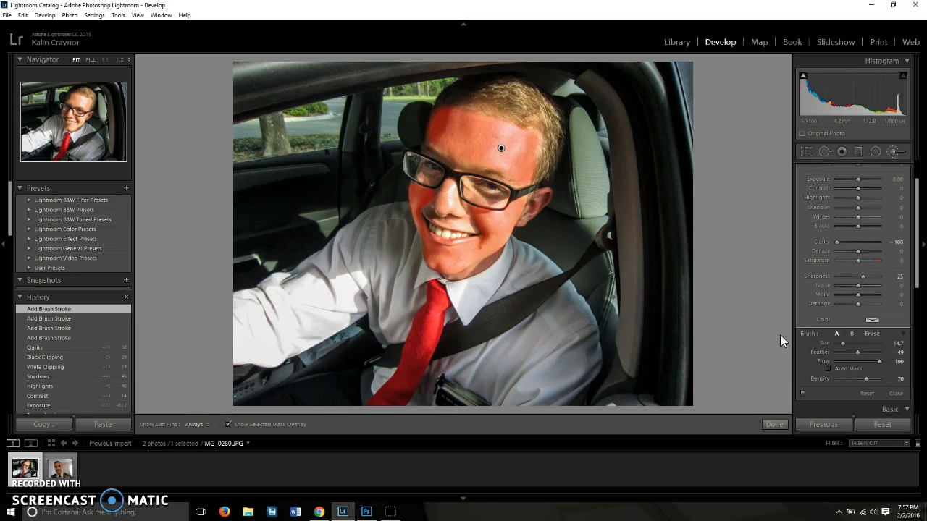
pyautogui.scroll(-5, 473, 222)
pyautogui.scroll(-6, 467, 222)
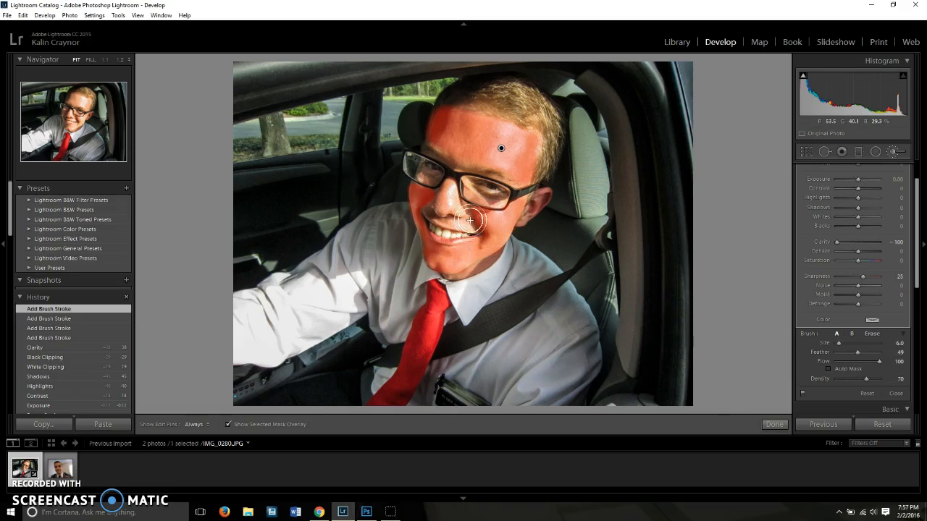
pyautogui.press('h')
pyautogui.moveTo(458, 224)
pyautogui.mouseDown()
pyautogui.moveTo(446, 222)
pyautogui.moveTo(469, 228)
pyautogui.mouseUp()
pyautogui.press('h')
pyautogui.press('h')
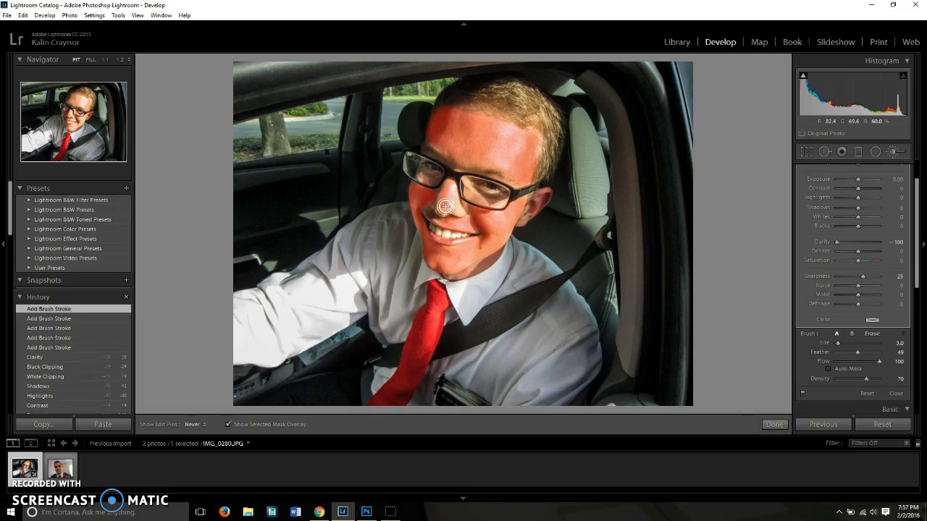
pyautogui.moveTo(451, 189)
pyautogui.mouseDown()
pyautogui.moveTo(450, 207)
pyautogui.moveTo(449, 186)
pyautogui.mouseUp()
pyautogui.press('h')
pyautogui.moveTo(536, 144); pyautogui.dragTo(533, 147)
pyautogui.moveTo(459, 255)
pyautogui.mouseDown()
pyautogui.moveTo(426, 244)
pyautogui.moveTo(424, 221)
pyautogui.mouseUp()
# Erase the skin mask's overspill along both sides of the face with the Erase brush and finish the brush adjustment.
pyautogui.press('alt')
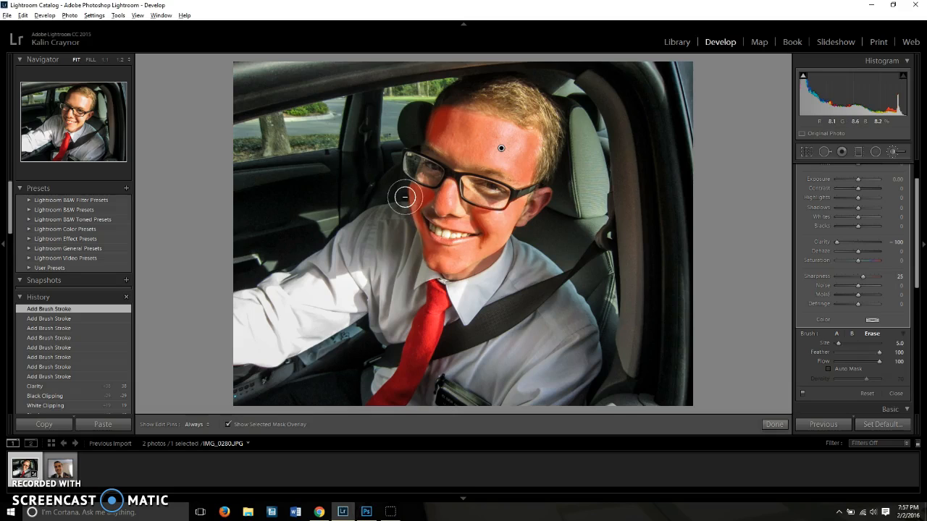
pyautogui.moveTo(403, 196); pyautogui.dragTo(415, 255)
pyautogui.moveTo(496, 252)
pyautogui.mouseDown()
pyautogui.moveTo(449, 275)
pyautogui.moveTo(488, 264)
pyautogui.moveTo(492, 258)
pyautogui.moveTo(475, 250)
pyautogui.moveTo(453, 260)
pyautogui.moveTo(503, 230)
pyautogui.mouseUp()
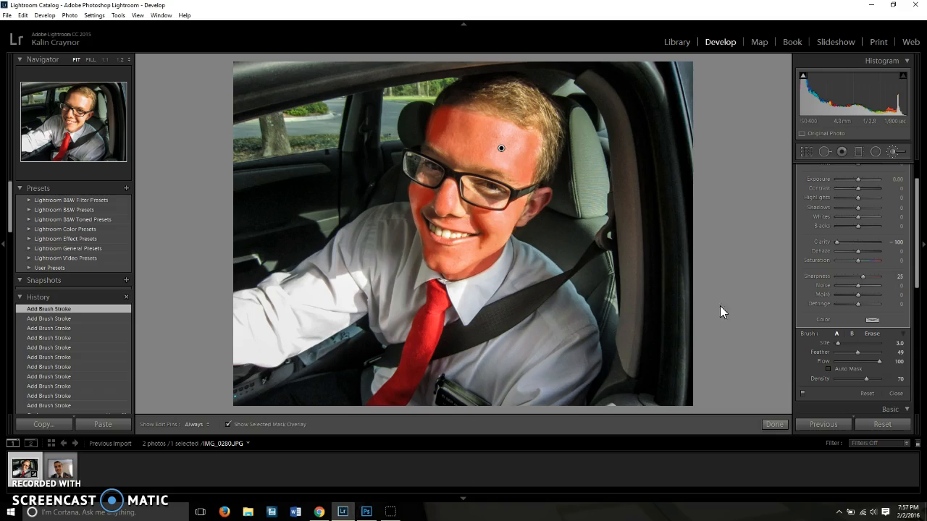
pyautogui.click(774, 424)
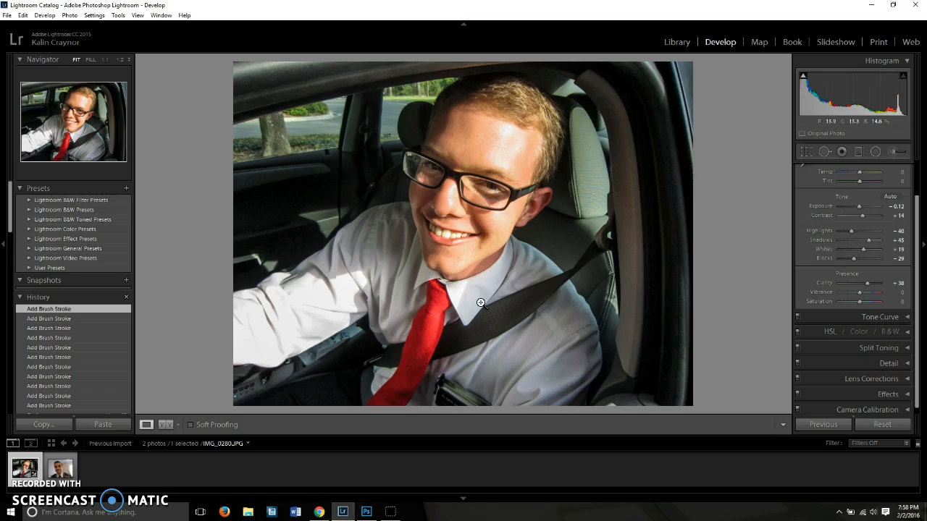
# Compare the photo before and after side by side, zoomed in on the face at 1:2.
pyautogui.click(166, 425)
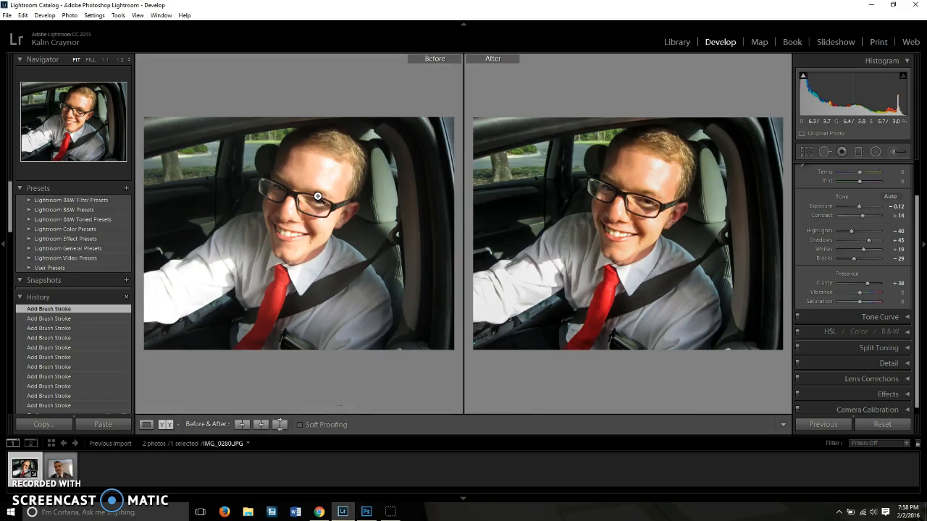
pyautogui.click(607, 196)
pyautogui.click(617, 190)
pyautogui.click(619, 188)
pyautogui.moveTo(631, 159); pyautogui.dragTo(598, 241)
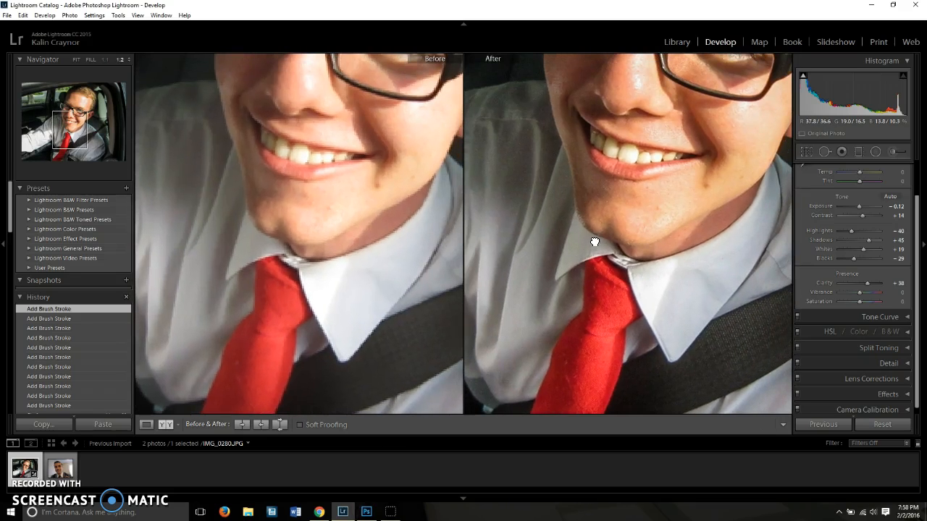
pyautogui.moveTo(613, 202); pyautogui.dragTo(577, 240)
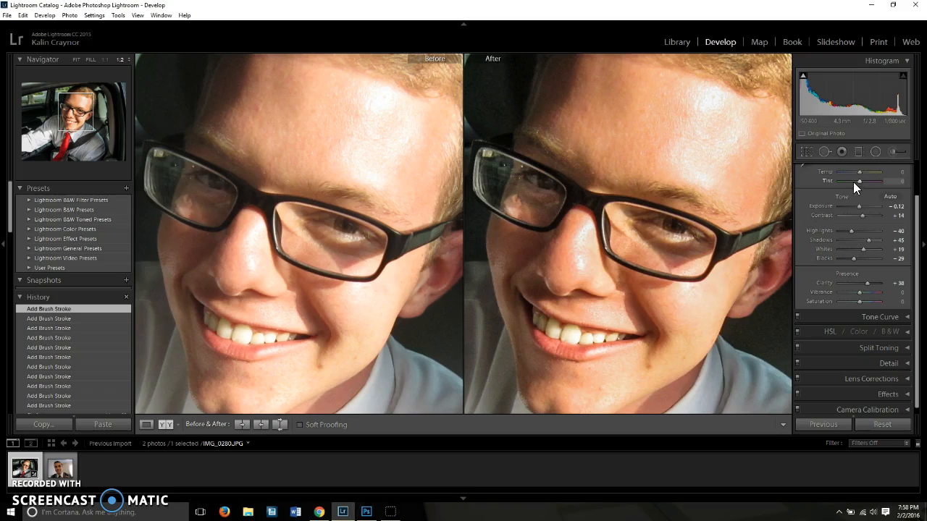
# Paint a new Adjustment Brush mask with the Teeth Whitening effect over the teeth using brush size 5, and finish the adjustment.
pyautogui.click(893, 152)
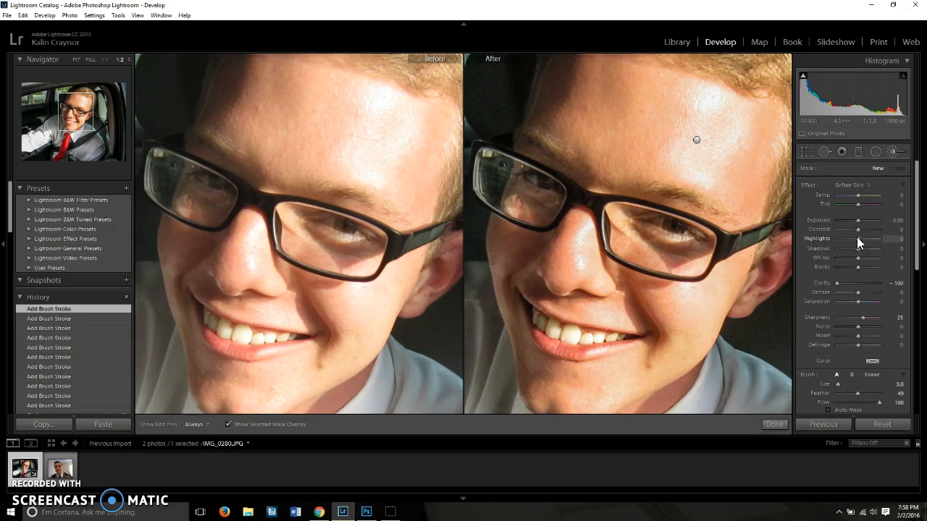
pyautogui.click(850, 184)
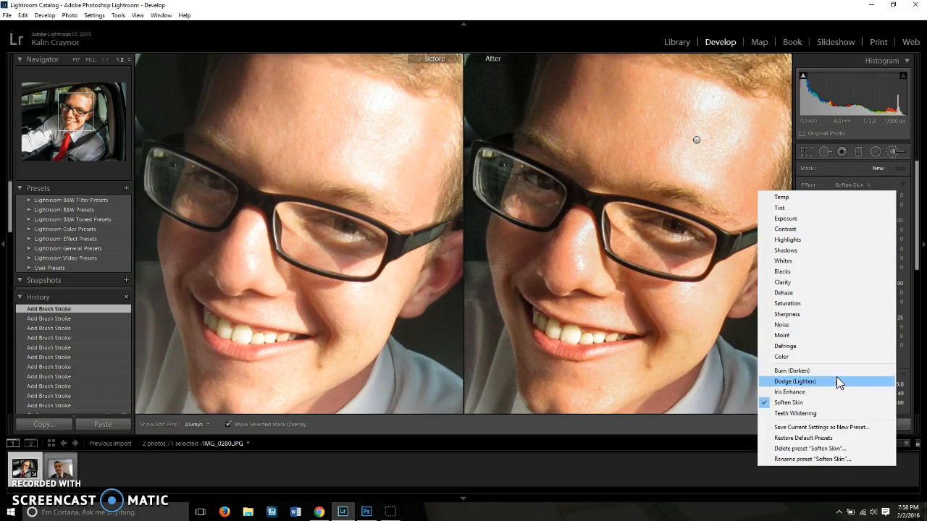
pyautogui.click(795, 413)
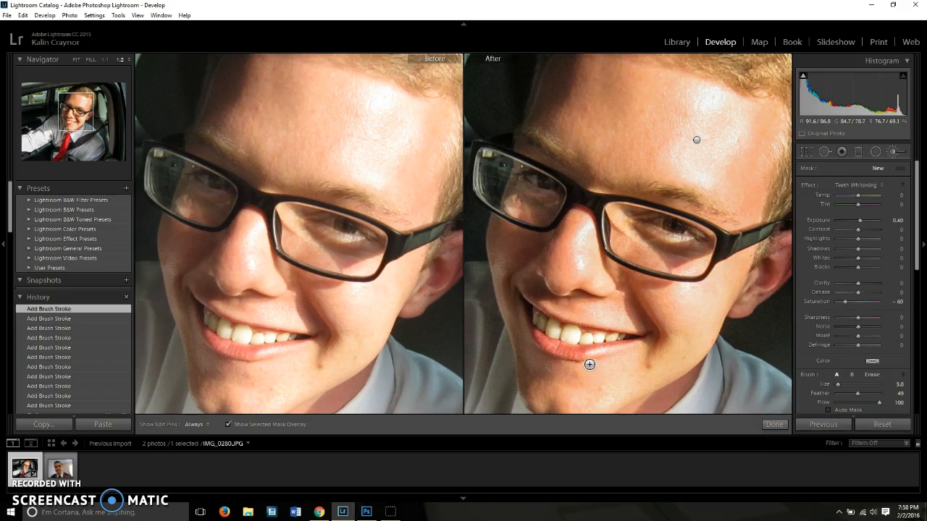
pyautogui.scroll(3, 571, 336)
pyautogui.moveTo(571, 335)
pyautogui.mouseDown()
pyautogui.moveTo(535, 315)
pyautogui.moveTo(604, 338)
pyautogui.mouseUp()
pyautogui.scroll(-2, 611, 338)
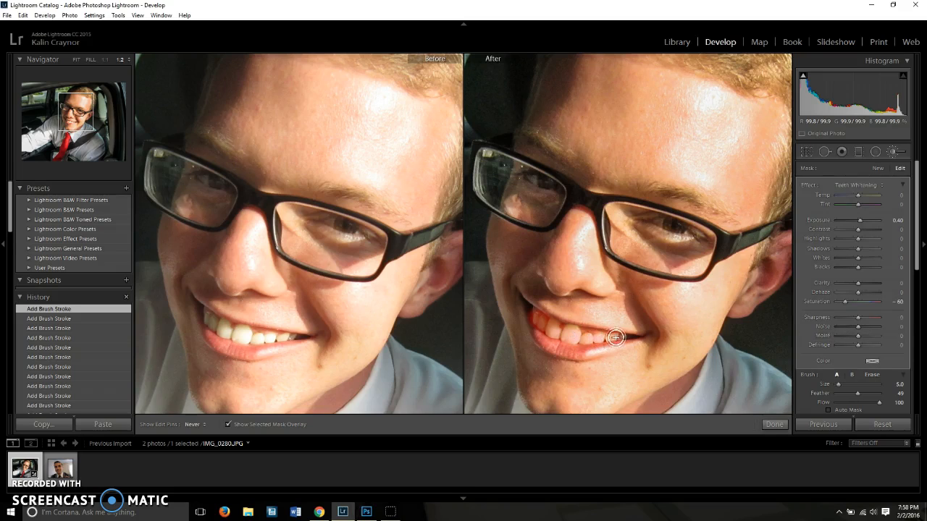
pyautogui.press('h')
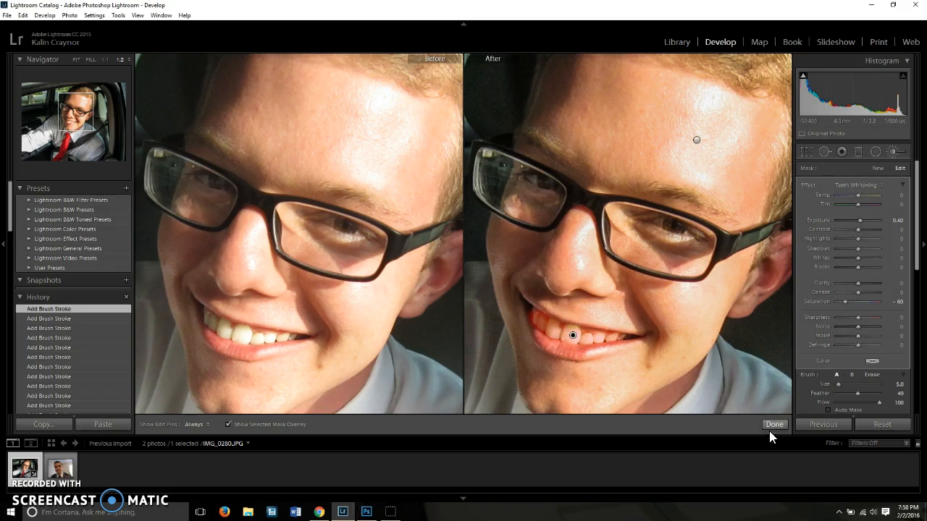
pyautogui.click(771, 425)
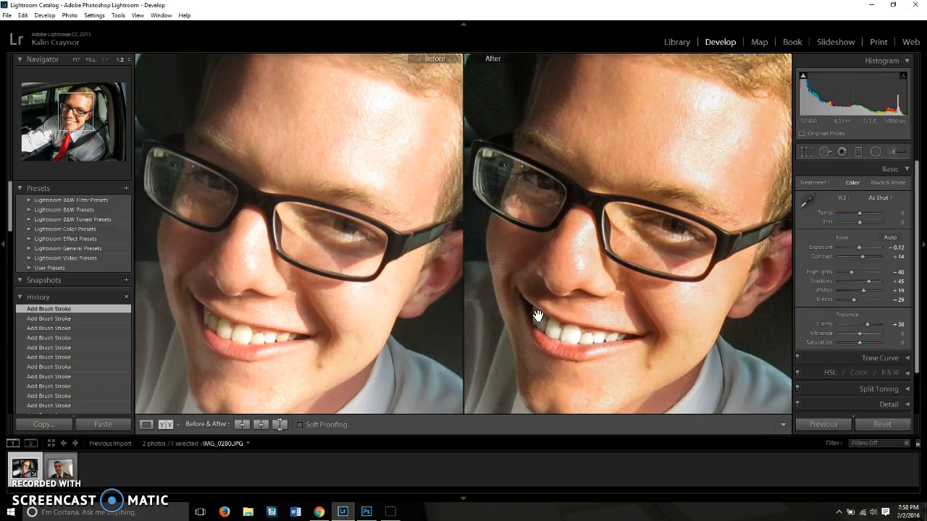